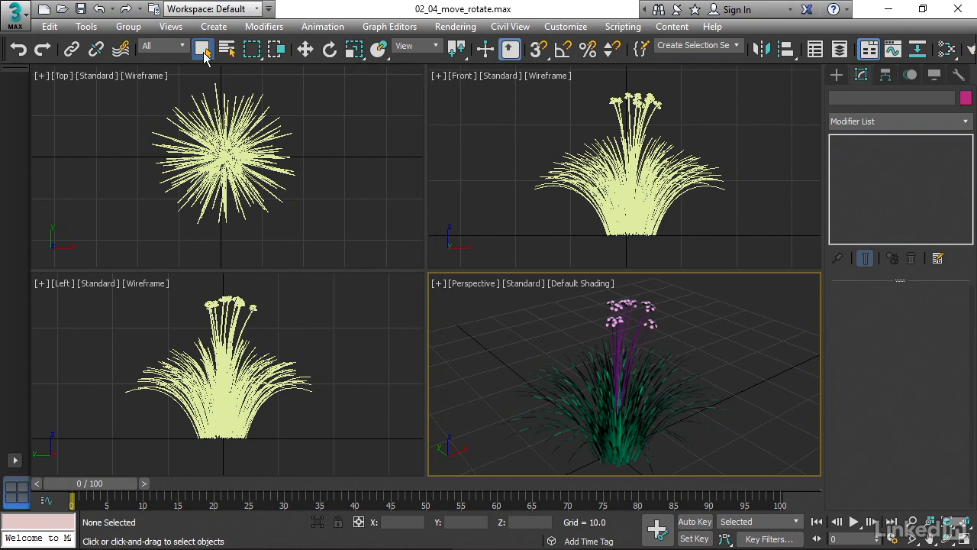
- Select the foliage plant in the Perspective view and activate the Move tool for it
click(565, 359)
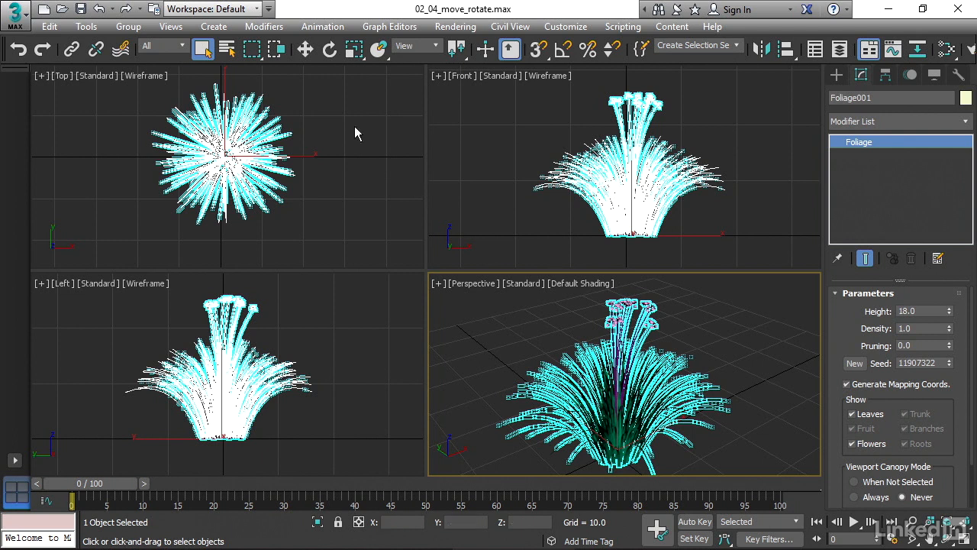
click(305, 50)
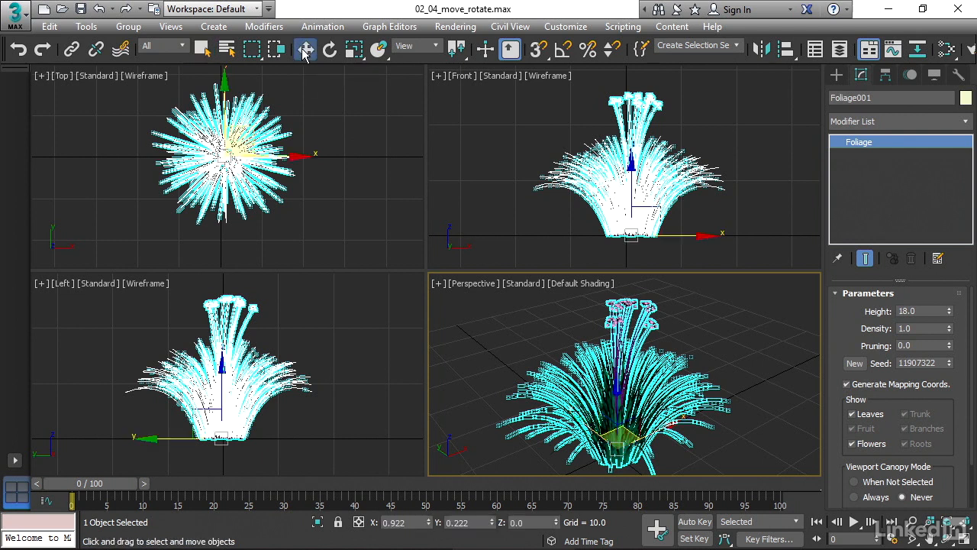
click(774, 299)
click(636, 371)
click(949, 539)
drag(660, 373, 403, 370)
click(930, 540)
drag(611, 378, 616, 351)
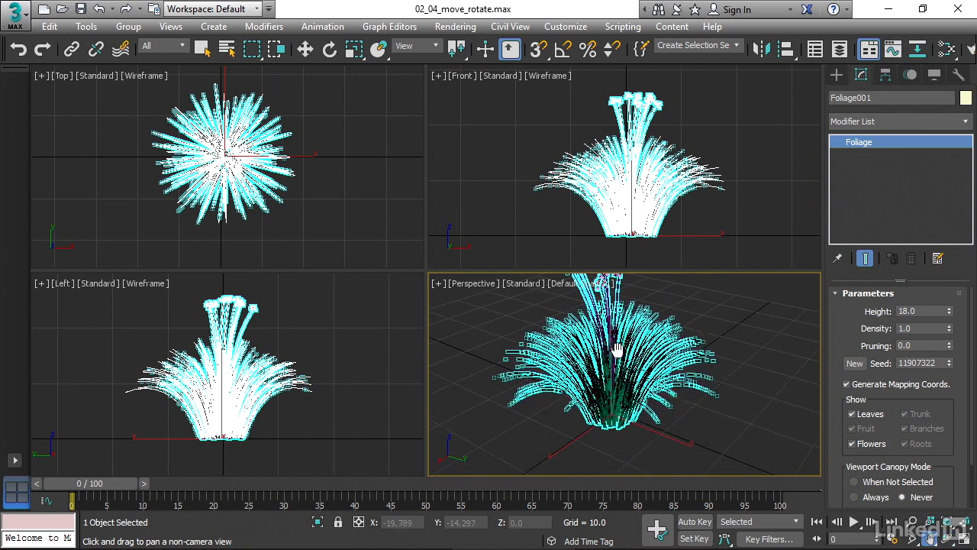
click(305, 51)
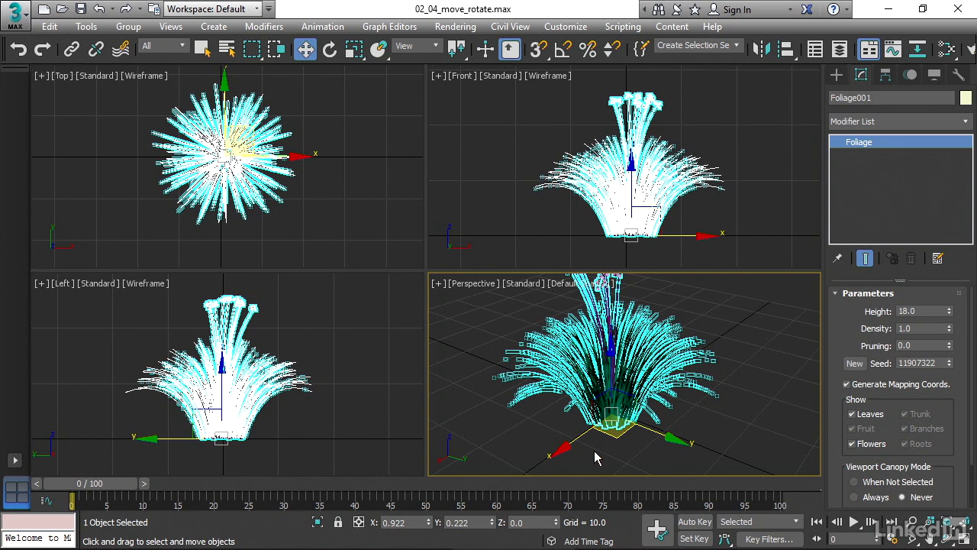
- Try moving the plant along its Y axis, undo that, and move it to about X 4.0, Y 1.5, Z 1.3
drag(667, 436, 556, 398)
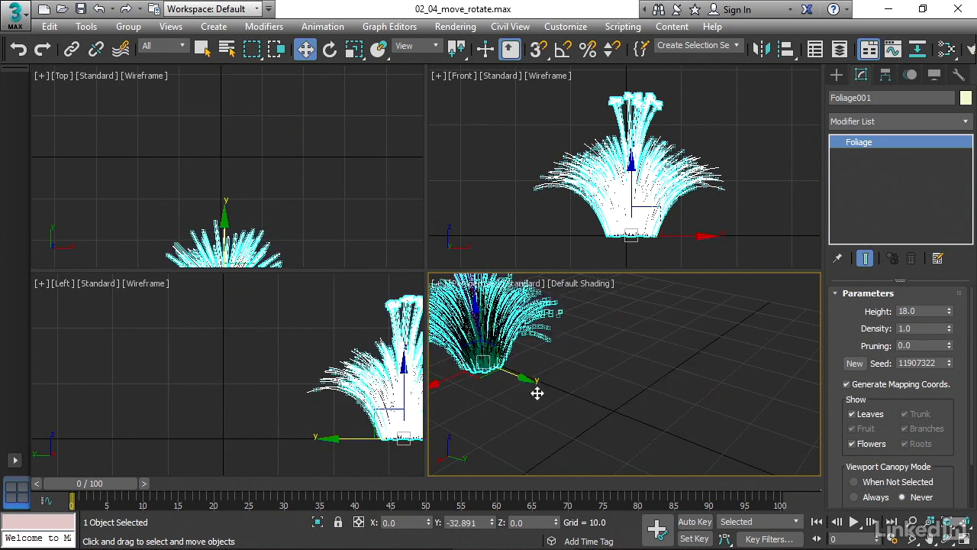
key(ctrl+z)
drag(573, 451, 525, 444)
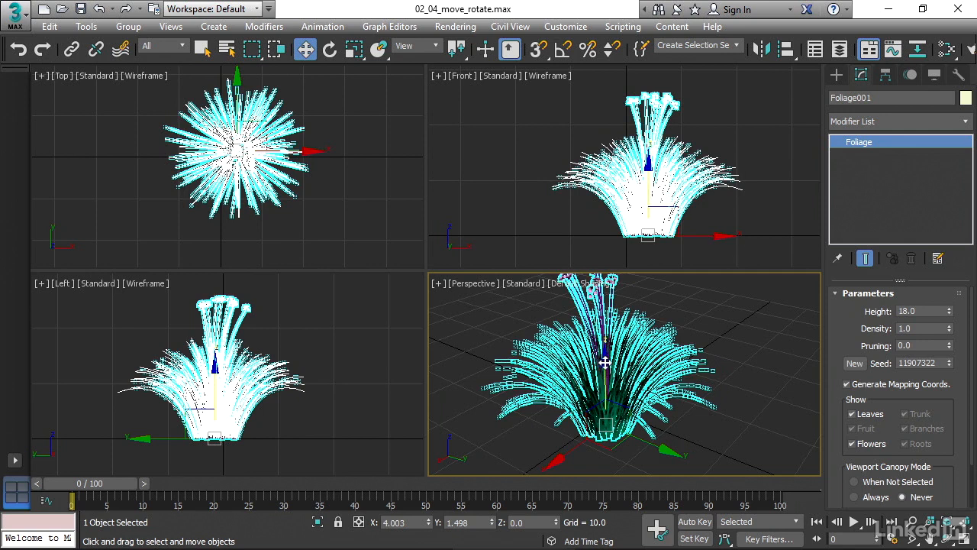
mouse_move(605, 362)
mouse_down()
mouse_move(588, 243)
mouse_move(603, 351)
mouse_up()
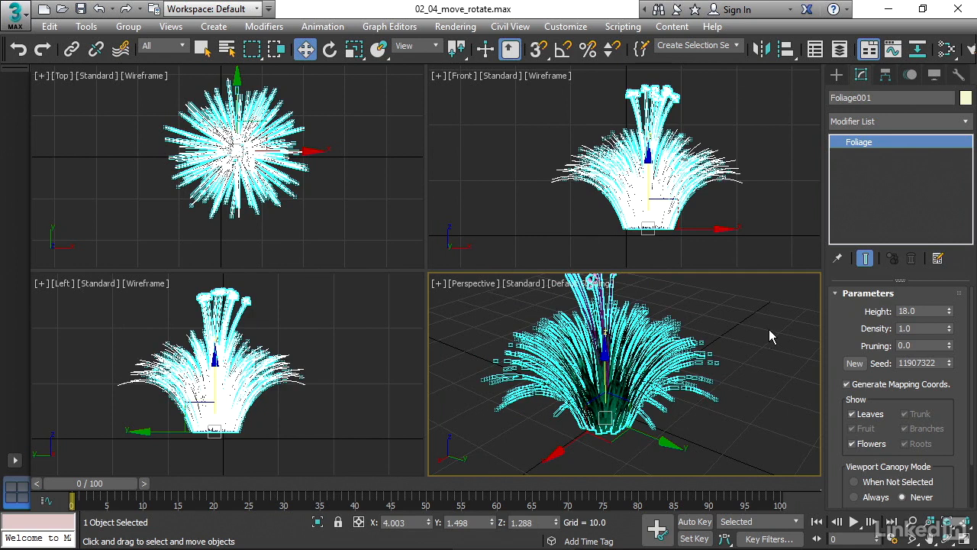
- Enlarge the transform gizmo by four increments and shrink it back by four
key(equal)
key(equal)
key(equal)
key(equal)
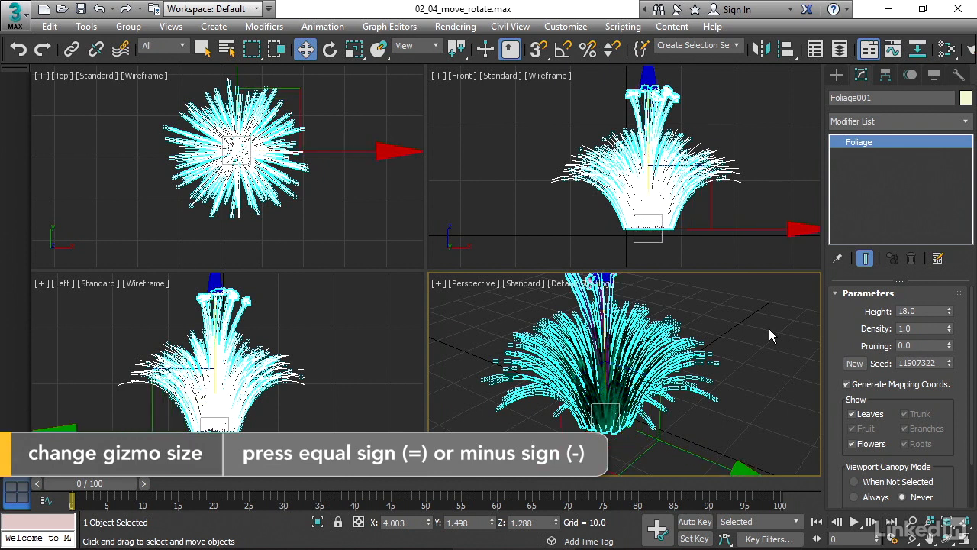
key(minus)
key(minus)
key(minus)
key(minus)
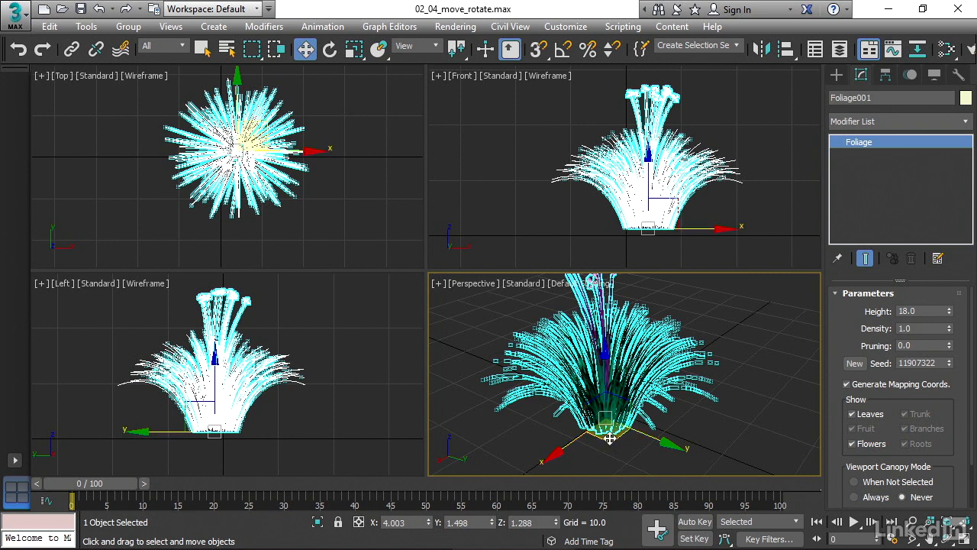
- Move the plant across the XY plane away from the origin and back to about X 0.4, Y 0.7
drag(611, 440, 721, 373)
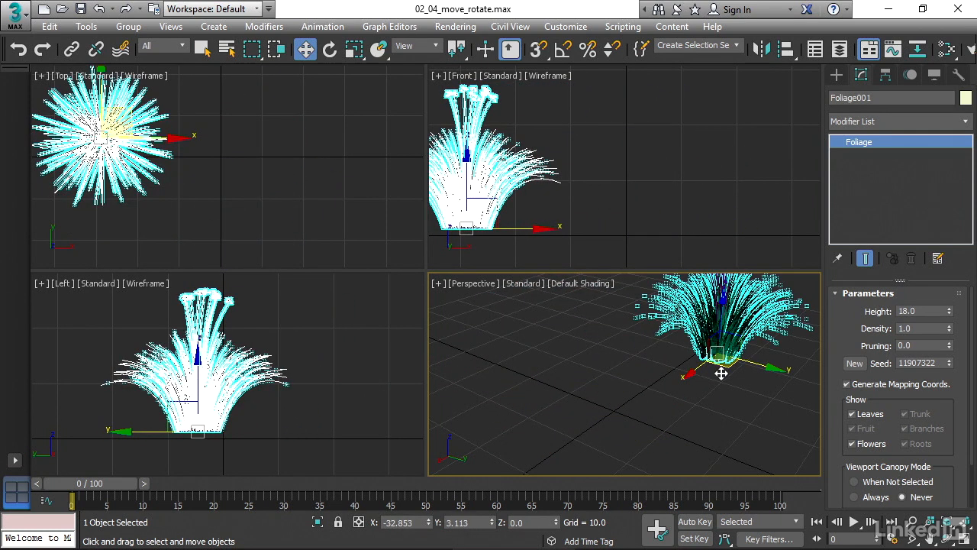
drag(720, 373, 613, 417)
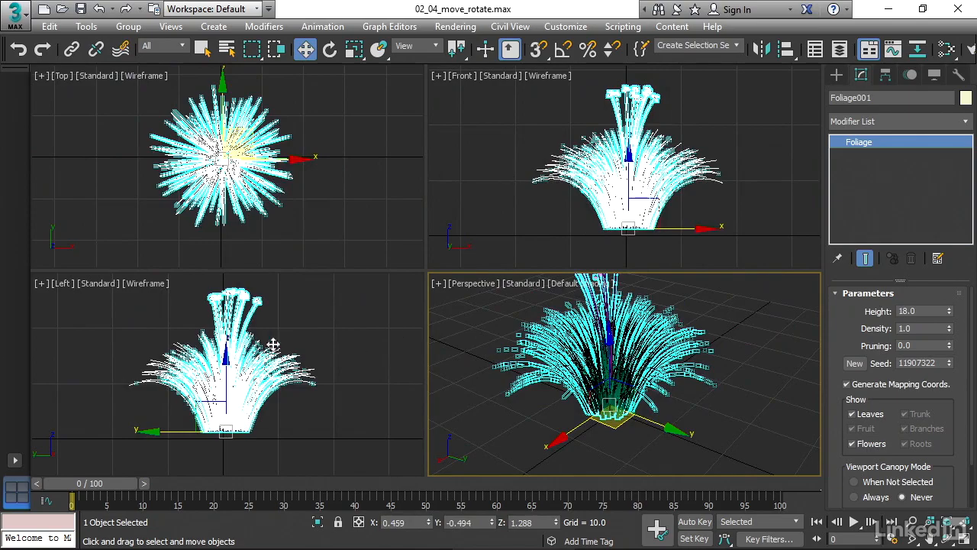
mouse_move(621, 420)
mouse_down()
mouse_move(552, 457)
mouse_move(534, 416)
mouse_move(670, 395)
mouse_move(583, 409)
mouse_move(593, 436)
mouse_move(622, 418)
mouse_up()
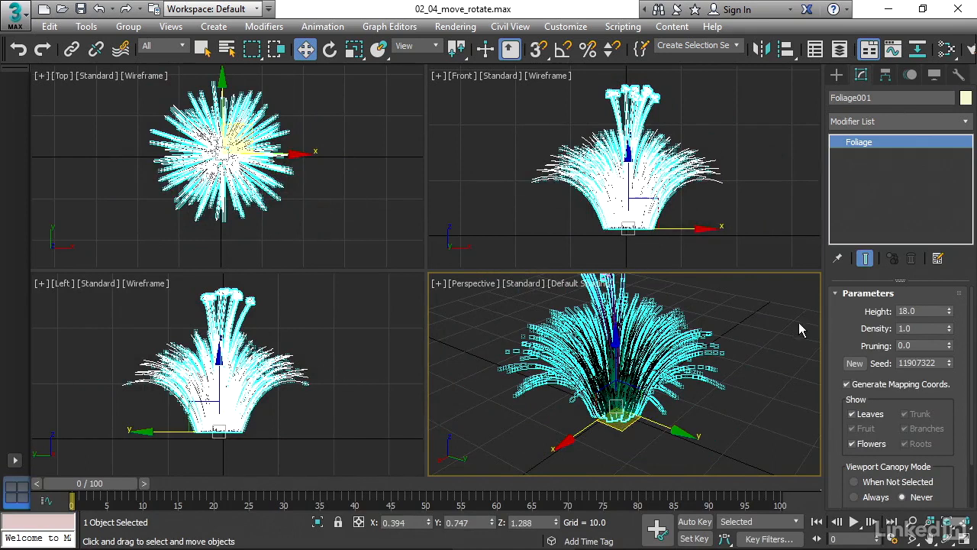
- Rotate the plant about 15 degrees around its Z axis
click(330, 50)
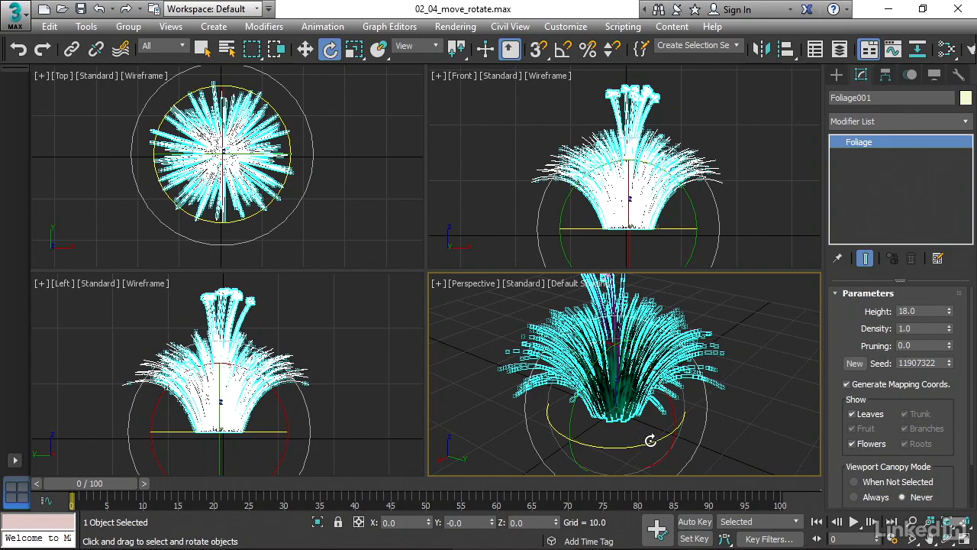
drag(657, 442, 675, 409)
- Try tilting the plant around the X axis and rotating it freely, undoing each rotation
drag(605, 348, 775, 379)
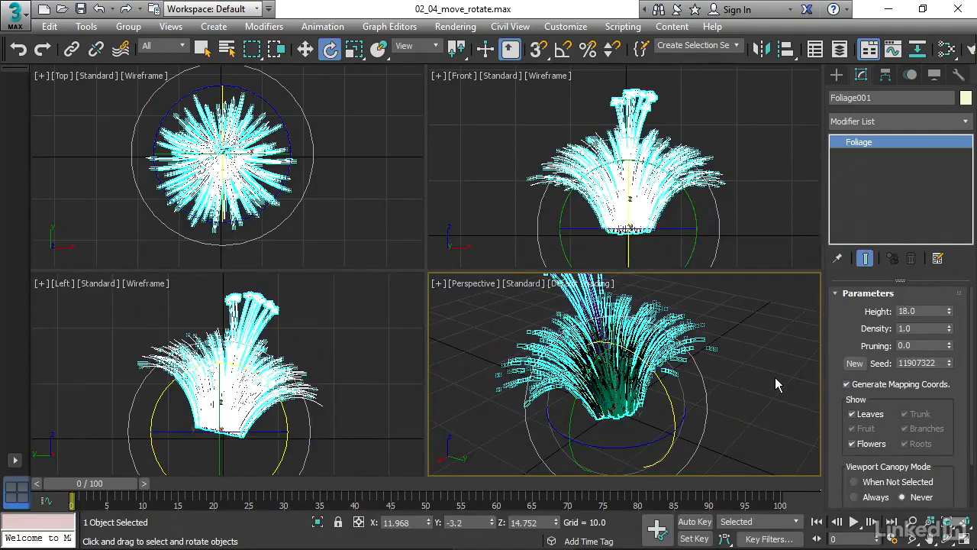
key(ctrl+z)
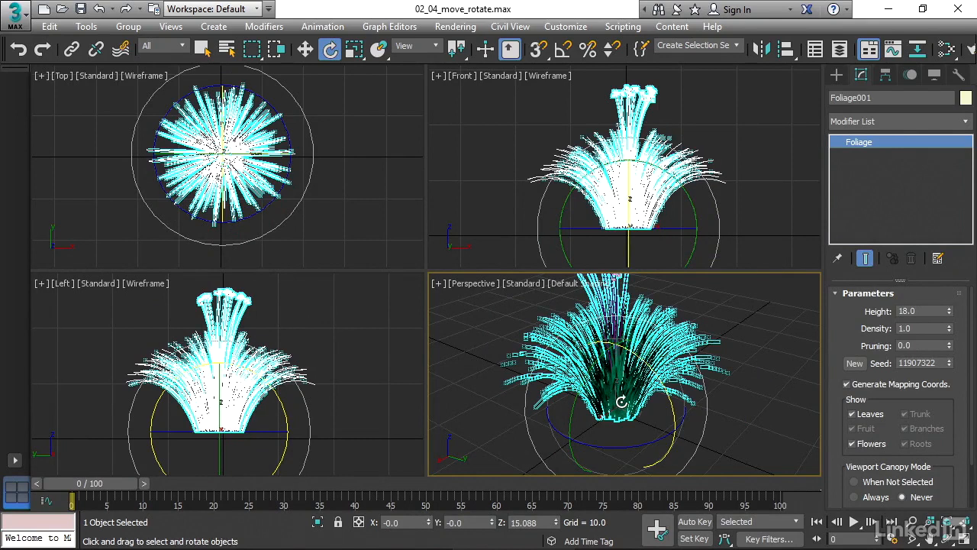
drag(623, 401, 680, 381)
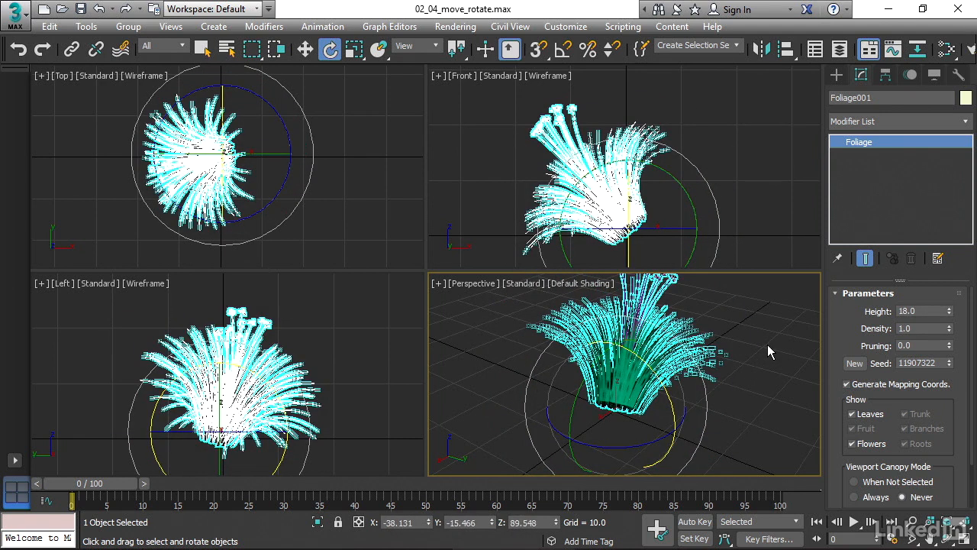
key(ctrl+z)
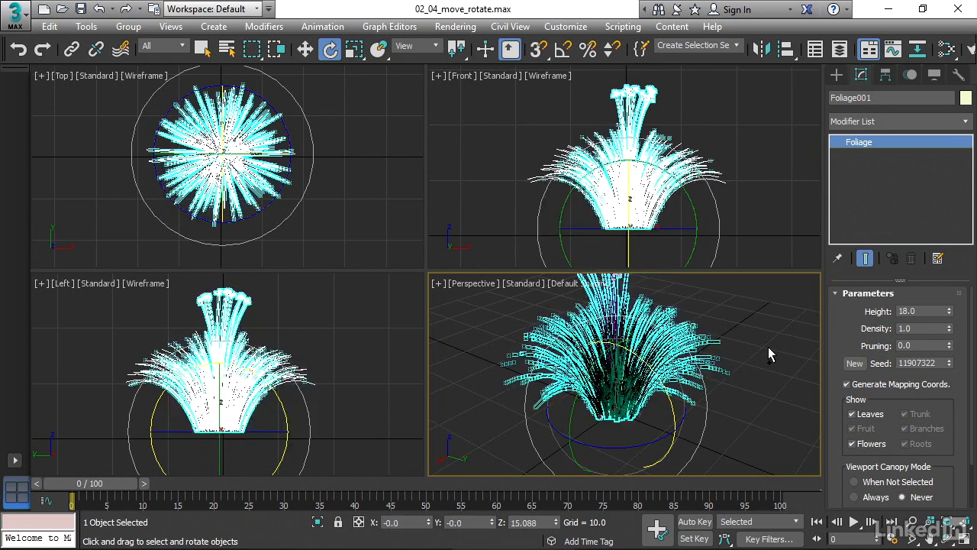
- Activate the uniform Scale tool and set the plant's Height parameter to 20
click(356, 51)
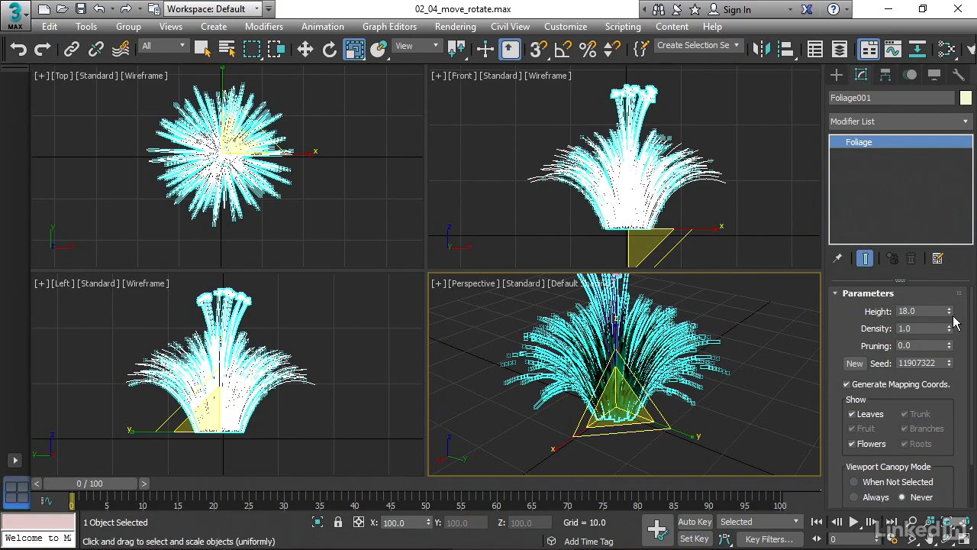
mouse_move(949, 310)
mouse_down()
mouse_move(950, 233)
mouse_move(951, 366)
mouse_move(953, 227)
mouse_move(956, 359)
mouse_move(958, 267)
mouse_move(963, 343)
mouse_move(963, 307)
mouse_up()
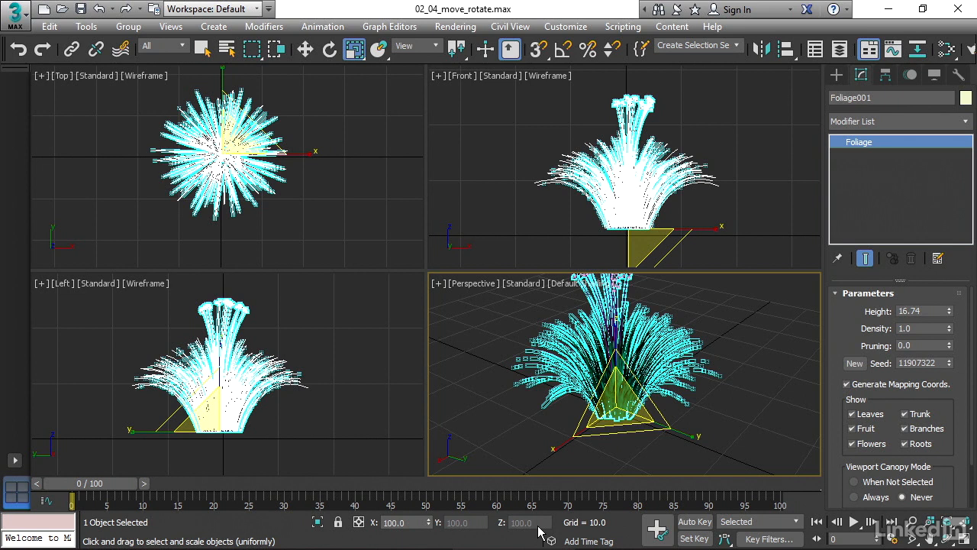
click(951, 309)
mouse_move(950, 310)
mouse_down()
mouse_move(954, 273)
mouse_move(964, 304)
mouse_up()
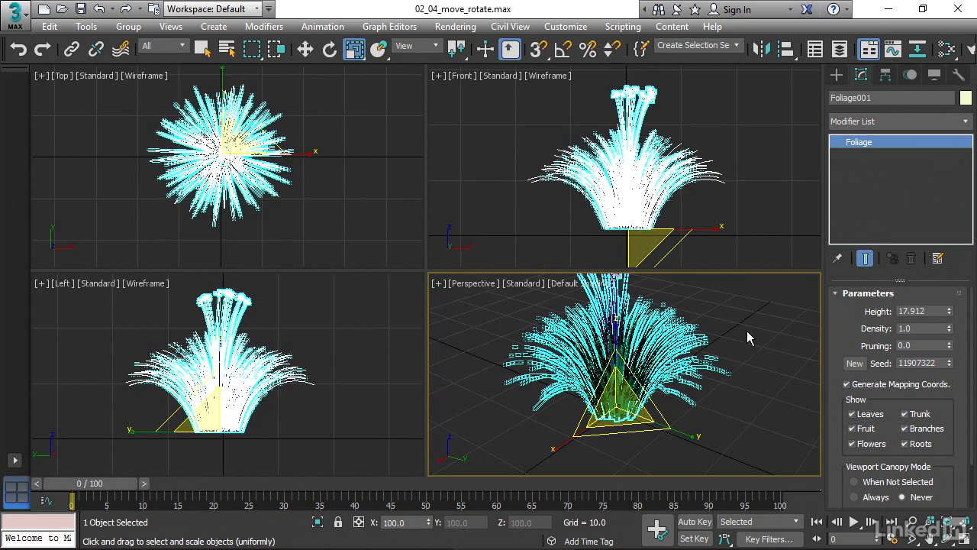
double_click(916, 311)
text(20)
key(Return)
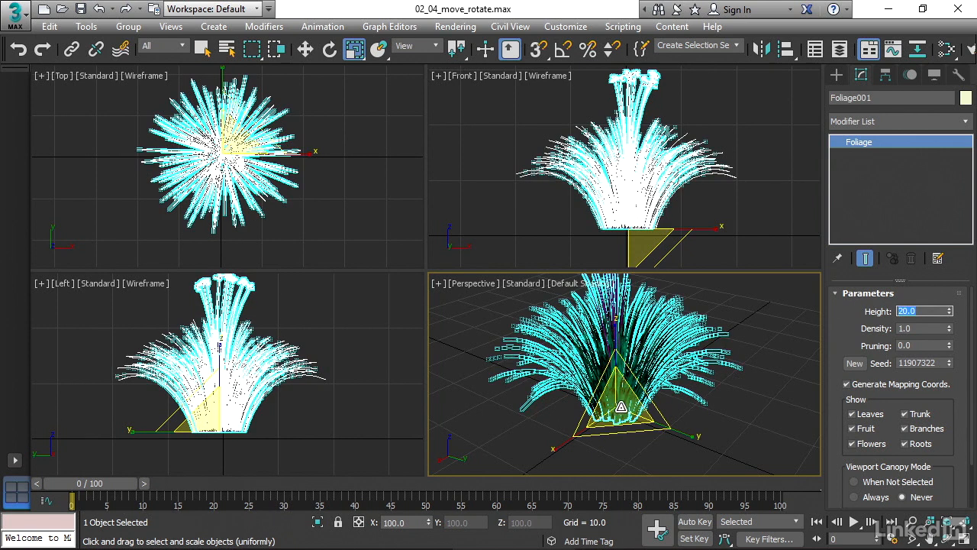
- Scale the plant uniformly to about 302%, reset its scale to 100%, and leave the Scale tool
drag(620, 404, 648, 246)
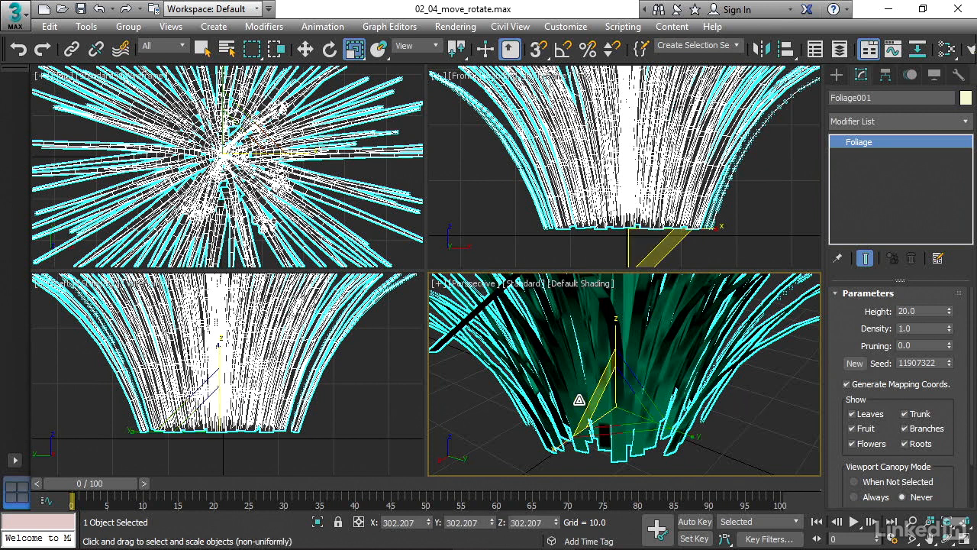
drag(423, 520, 376, 510)
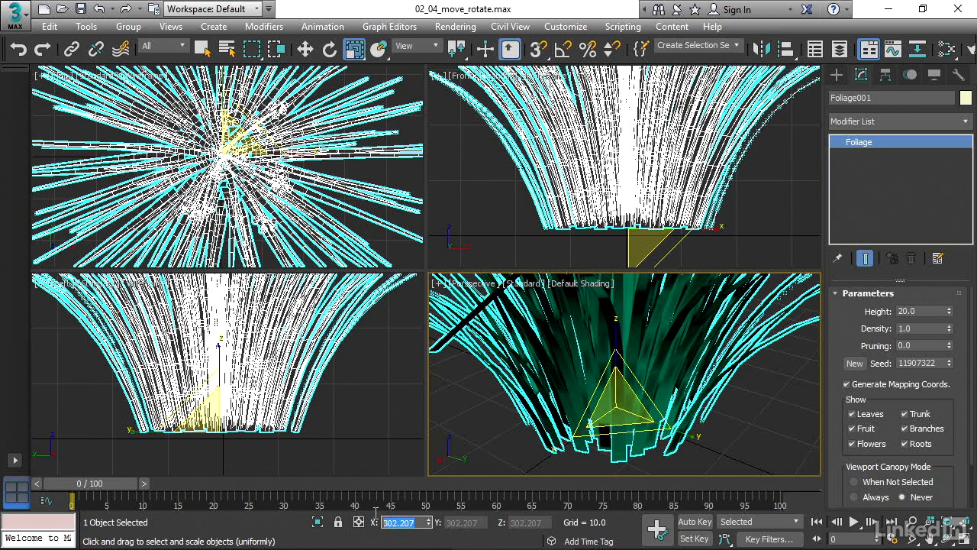
text(100)
key(Return)
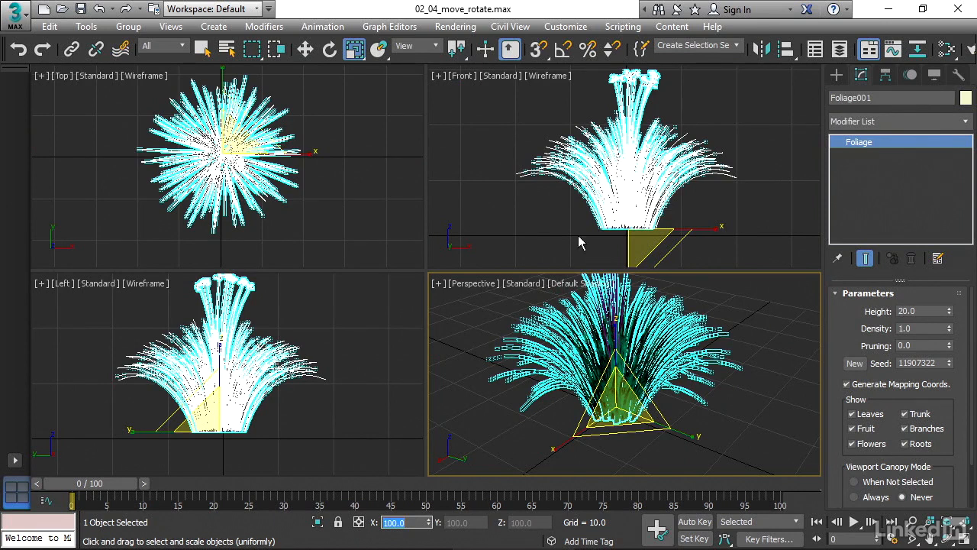
click(209, 52)
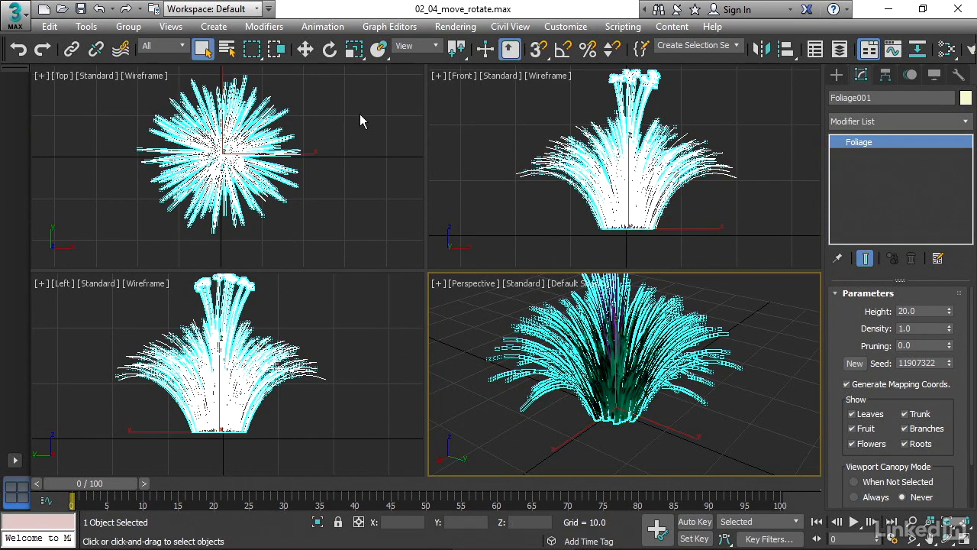